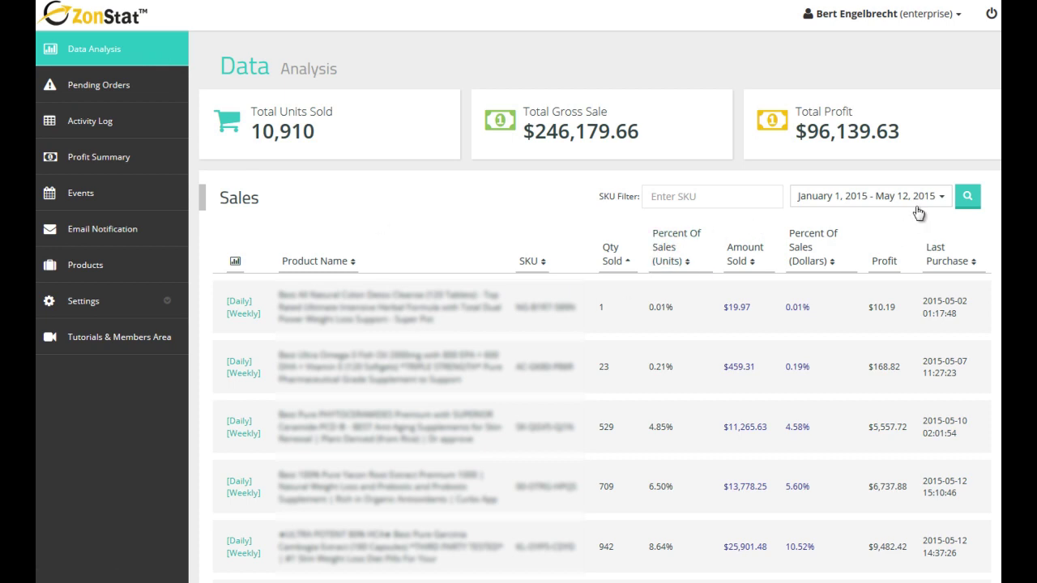
click(942, 199)
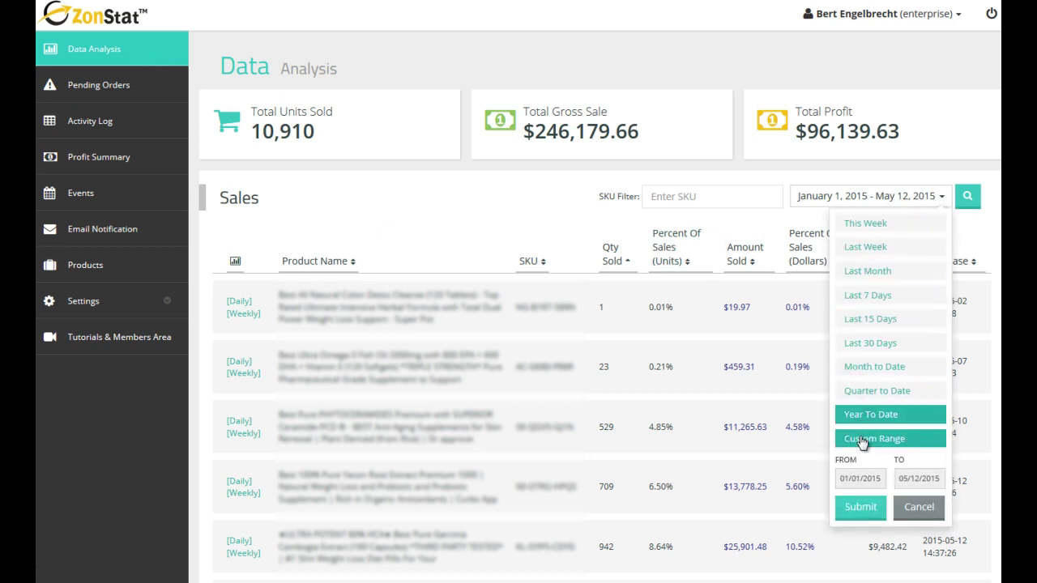
click(783, 179)
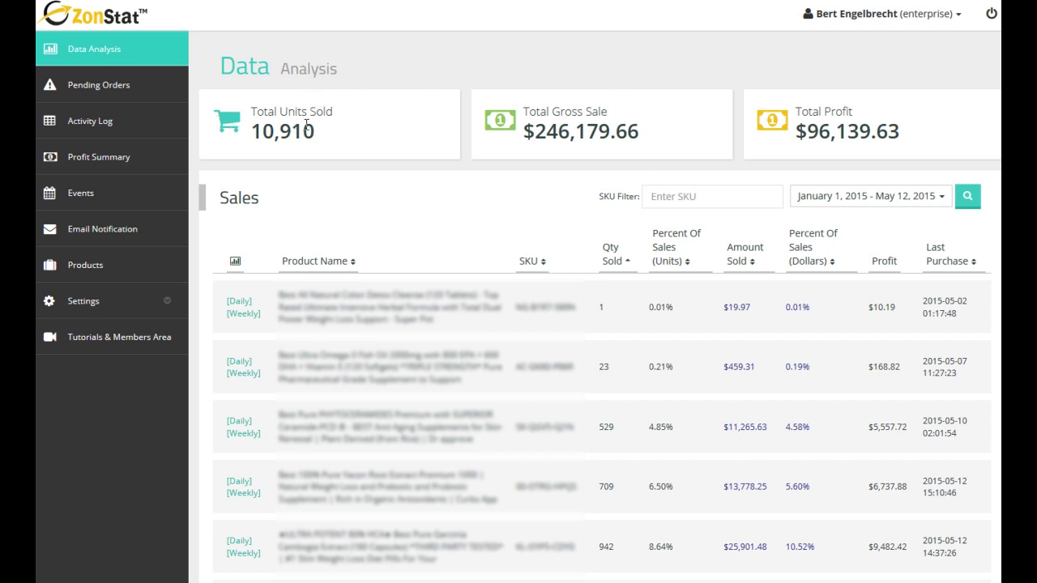
drag(524, 132, 632, 136)
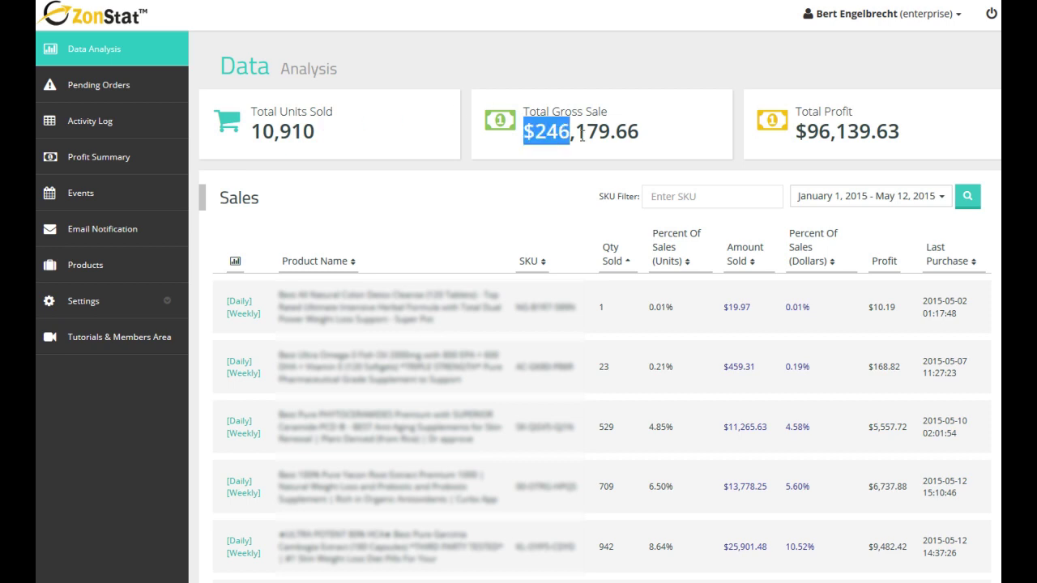
click(632, 136)
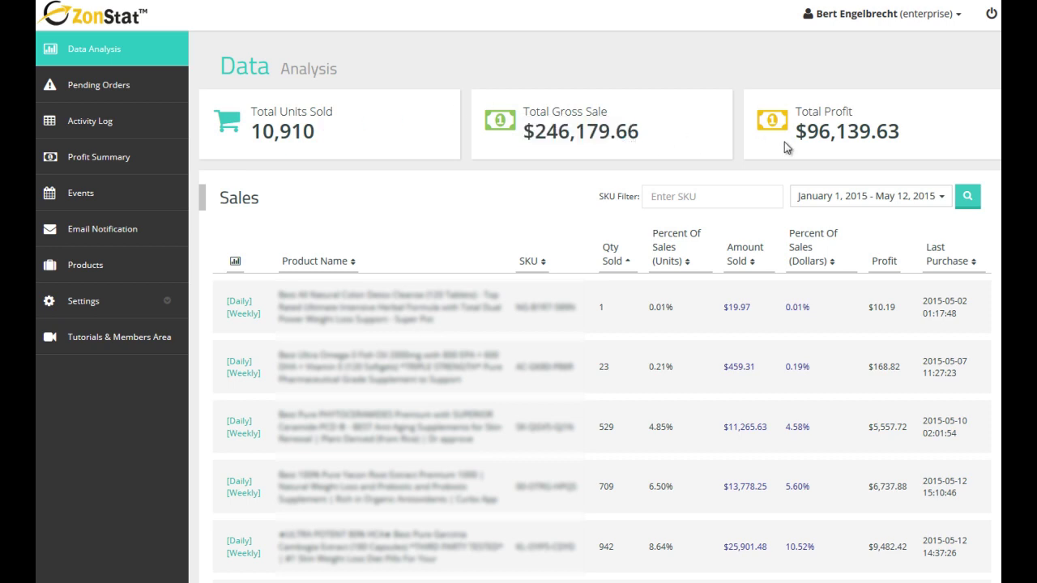
drag(794, 134, 893, 139)
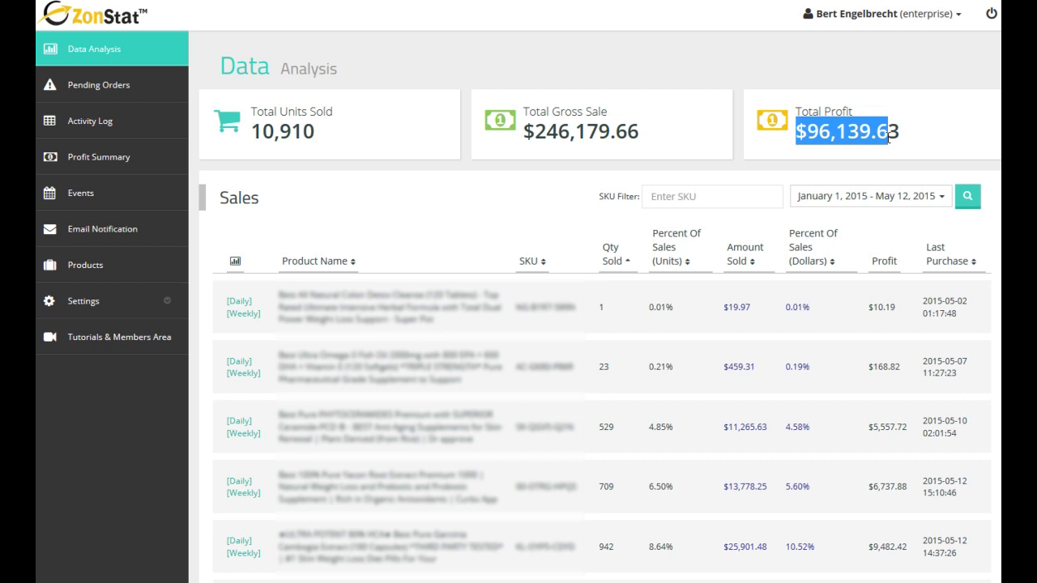
click(893, 139)
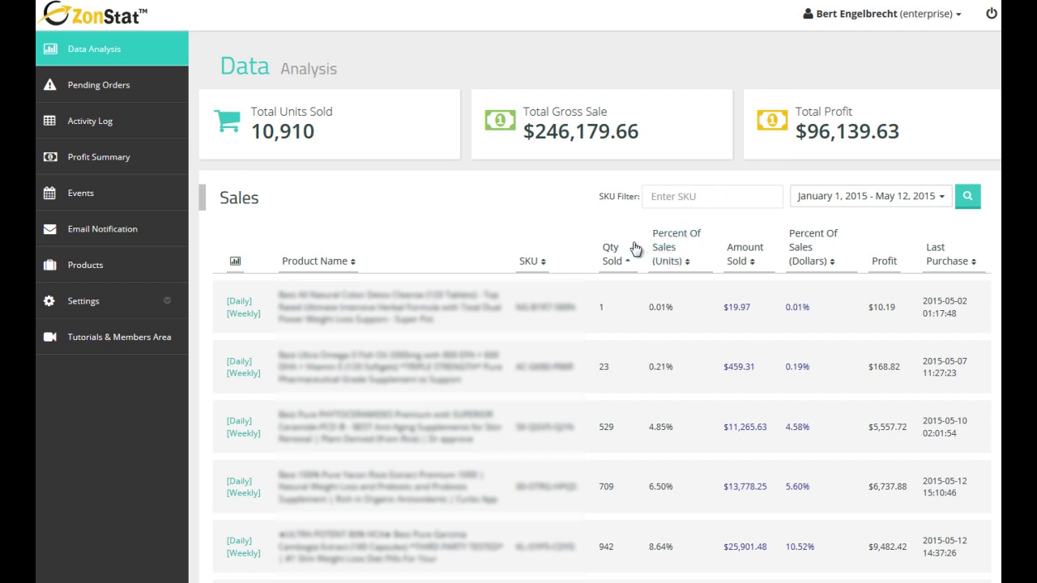
Step: Sort the Sales table by Qty Sold, largest first, and highlight the top product's 27.30% unit share
click(612, 257)
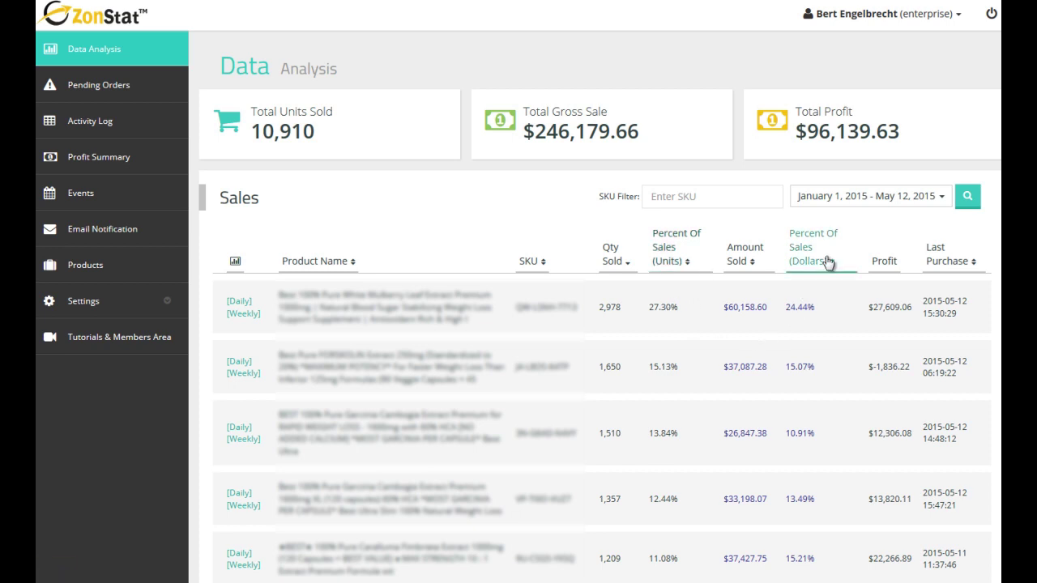
drag(649, 307, 678, 308)
click(676, 309)
drag(784, 307, 816, 307)
click(810, 307)
mouse_move(869, 307)
mouse_down()
mouse_move(893, 307)
mouse_move(929, 204)
mouse_up()
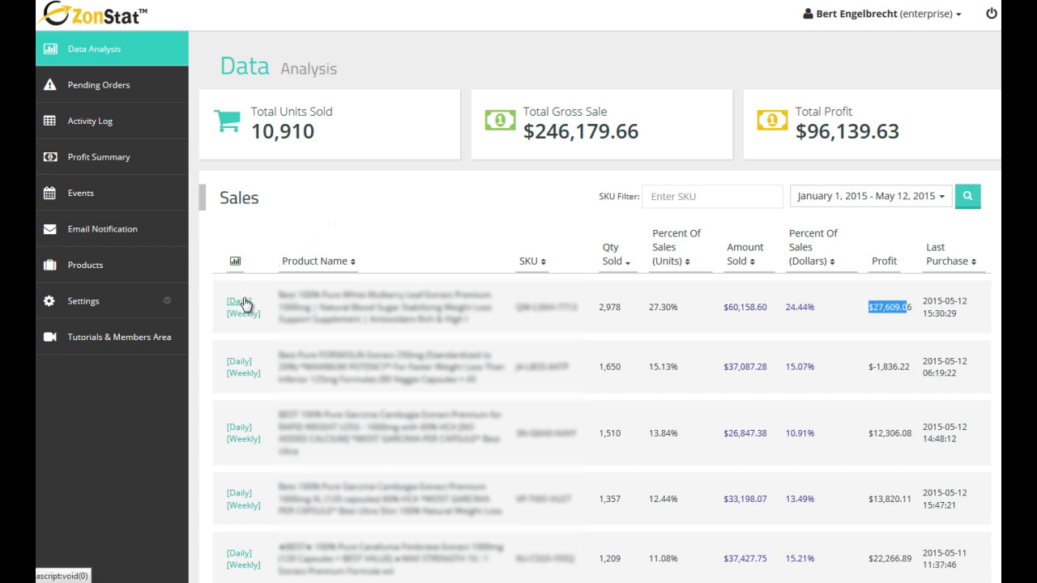
click(241, 362)
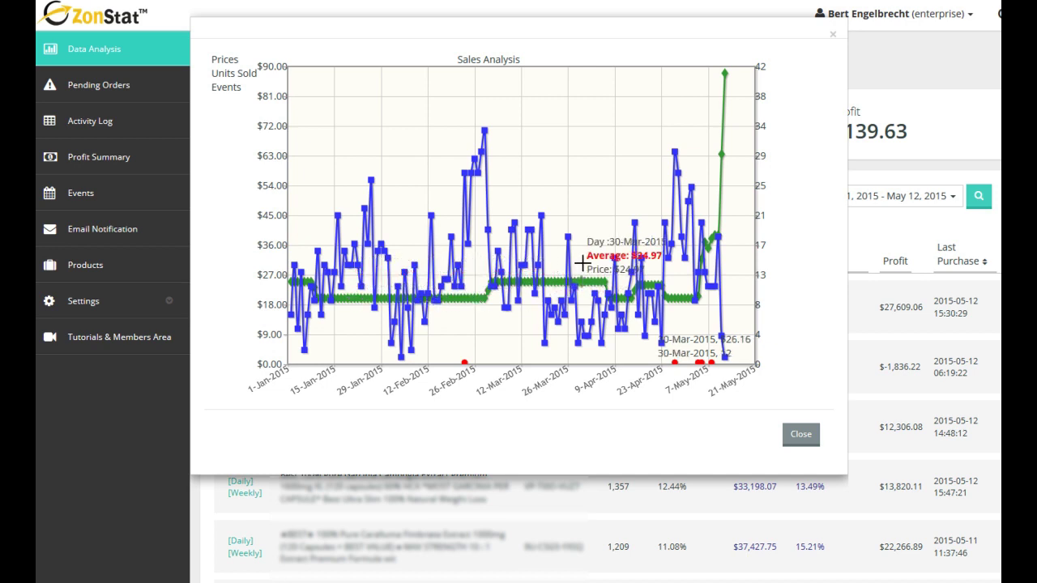
mouse_move(370, 179)
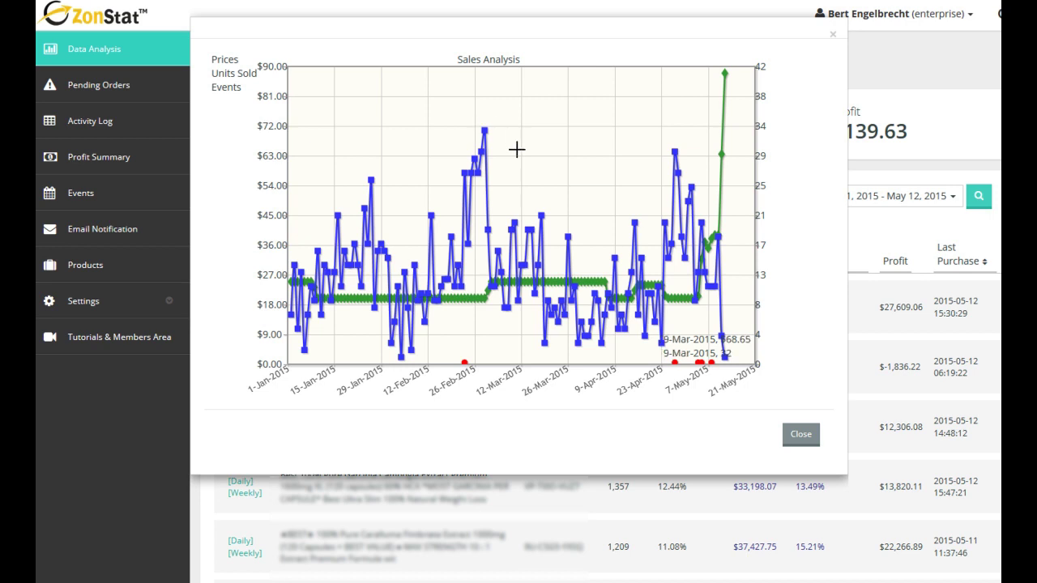
mouse_move(486, 291)
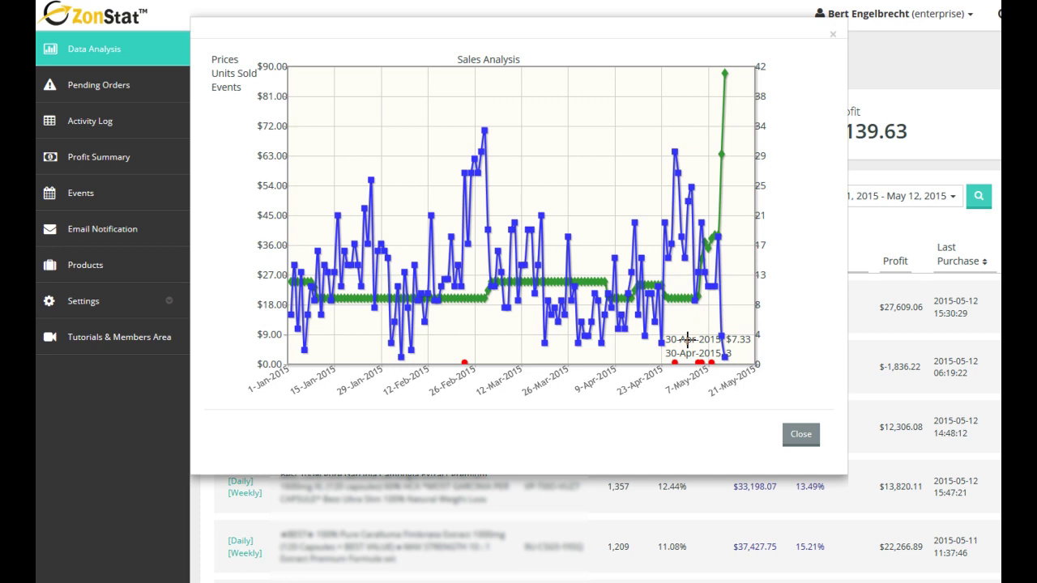
mouse_move(698, 362)
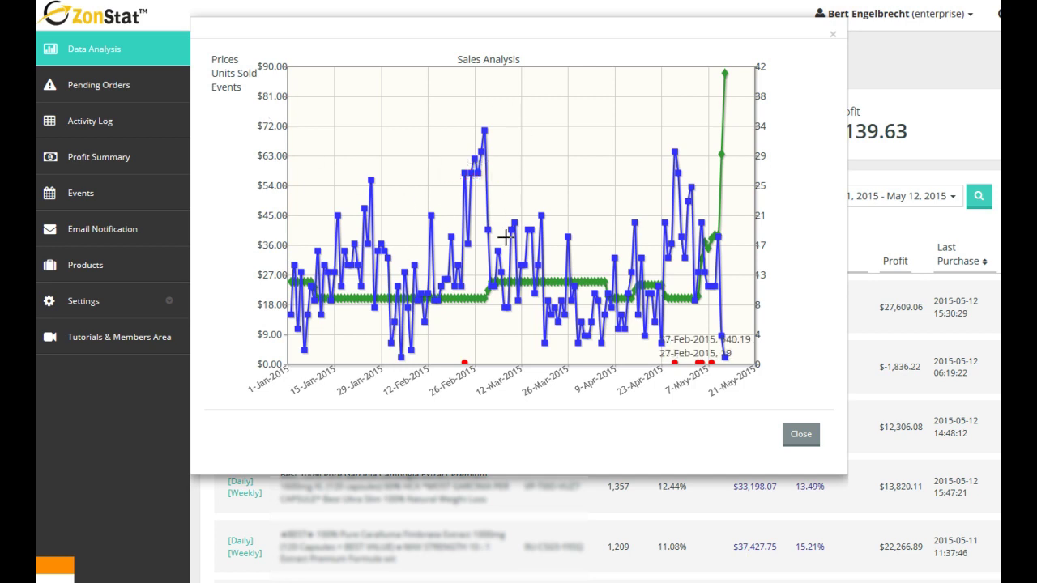
click(800, 432)
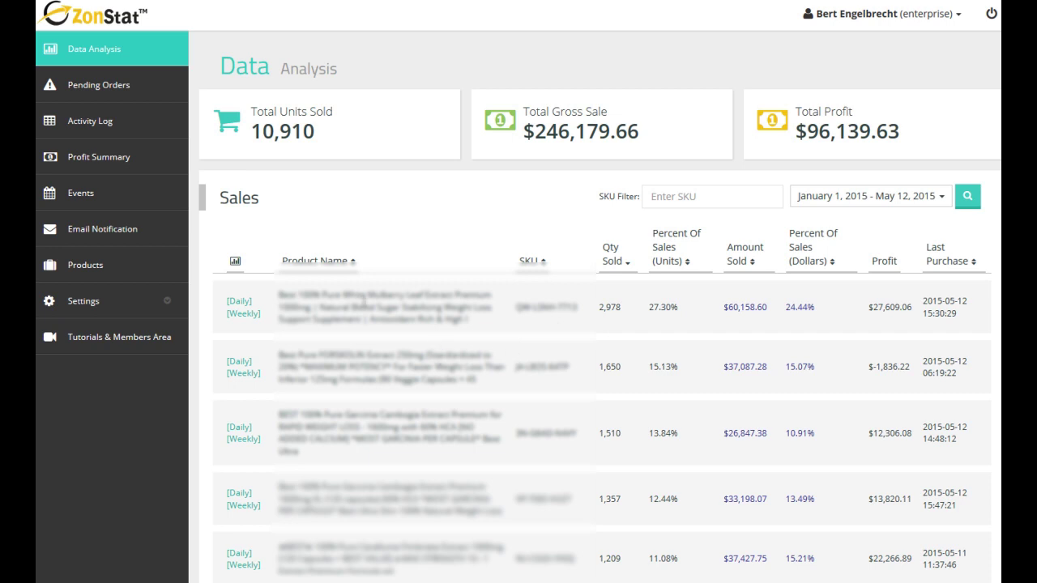
click(246, 315)
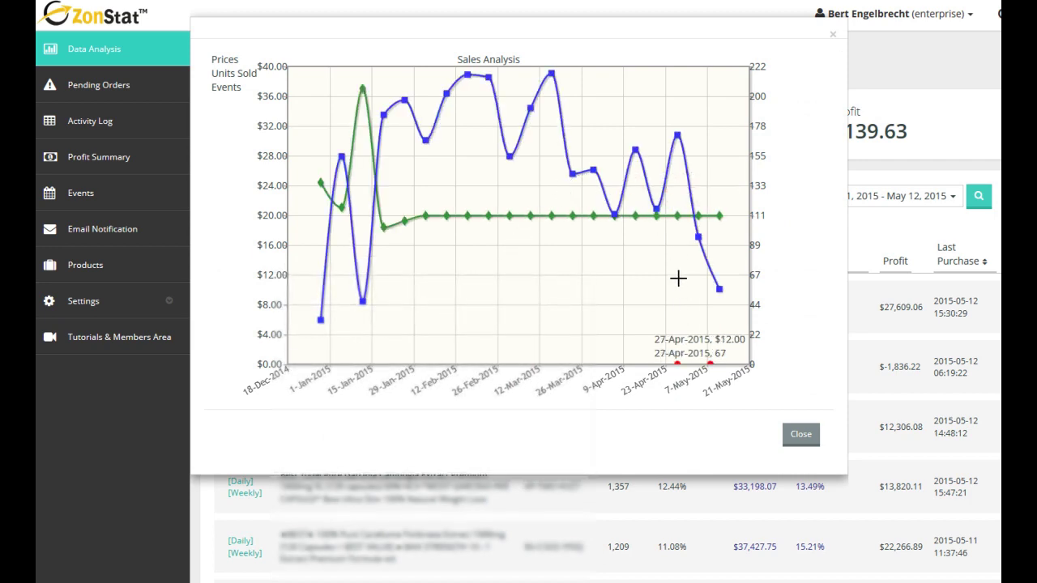
click(804, 436)
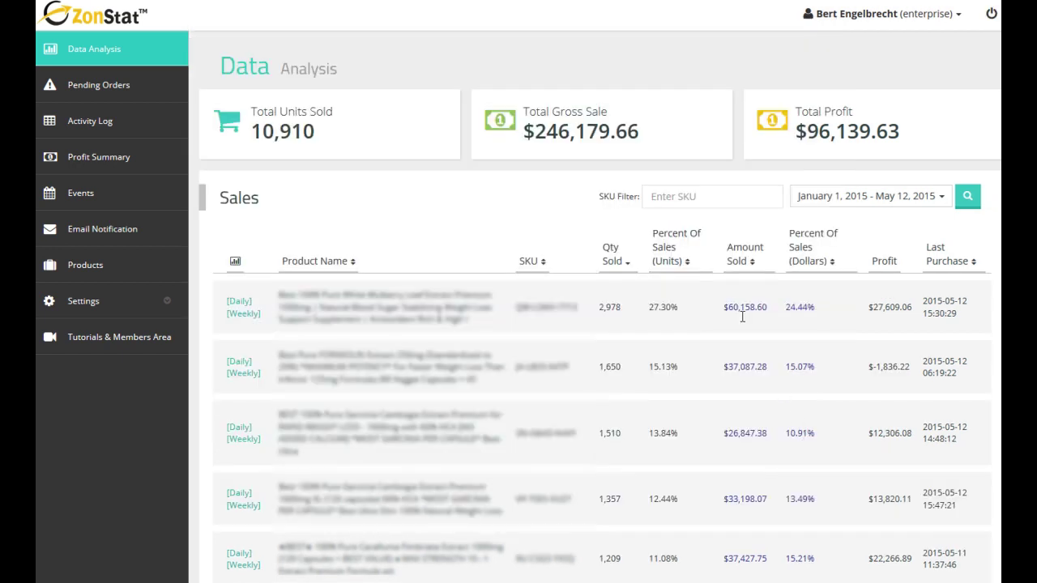
click(632, 264)
click(247, 306)
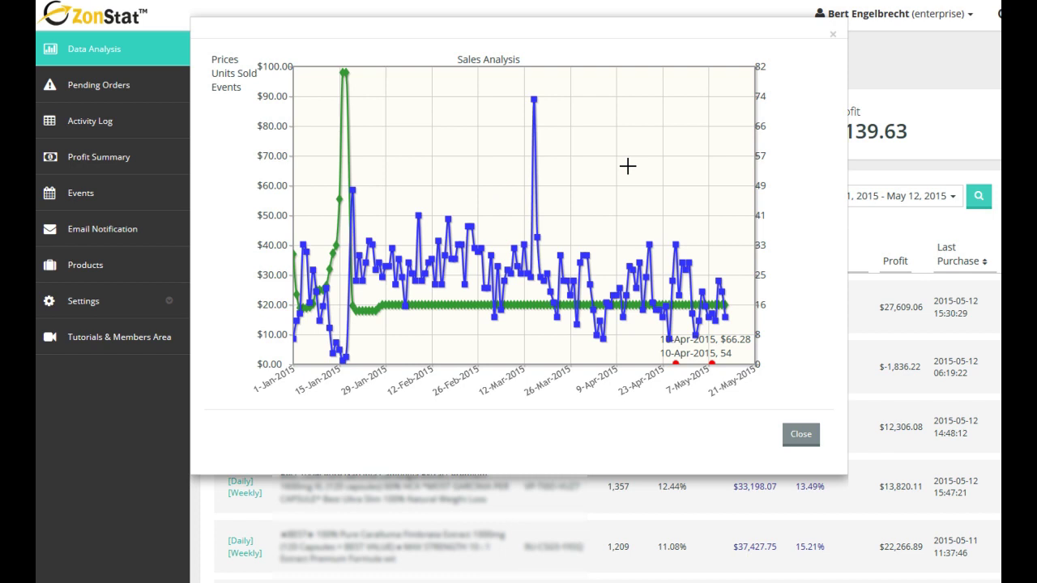
mouse_move(718, 280)
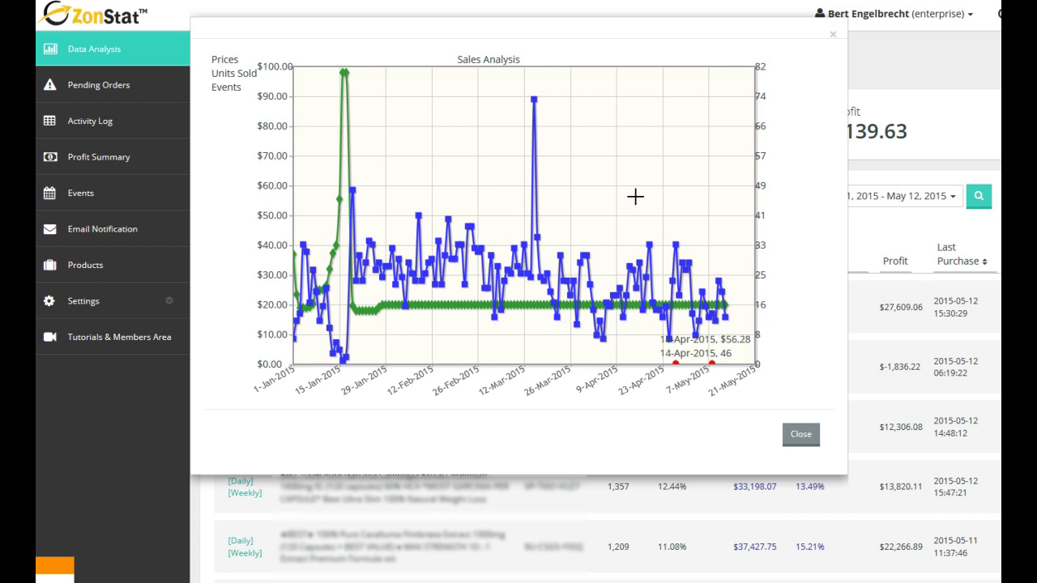
click(794, 431)
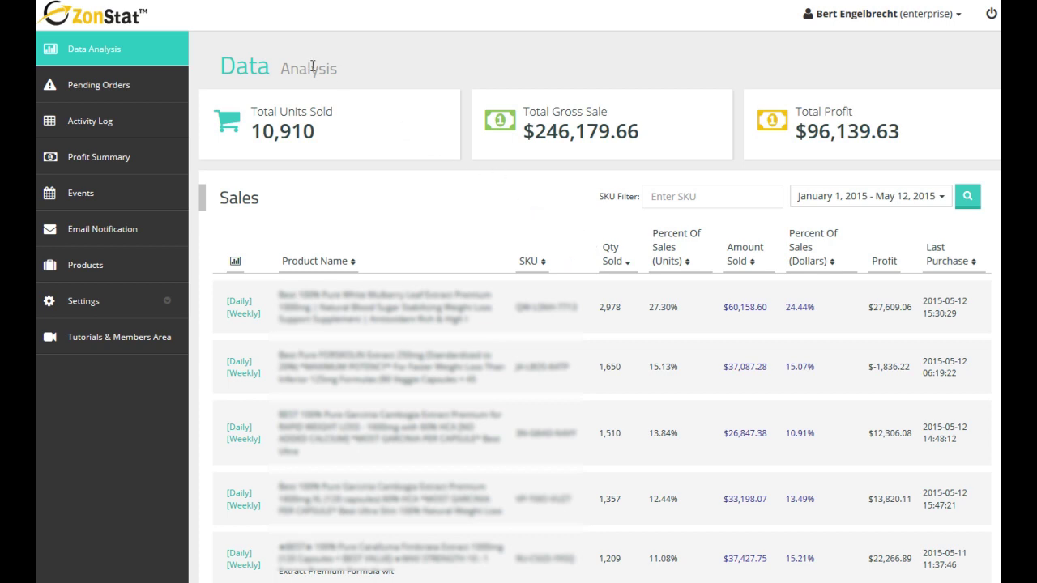
Step: Review the per-product Profit Summary, then go to the Email Notifications settings
click(130, 155)
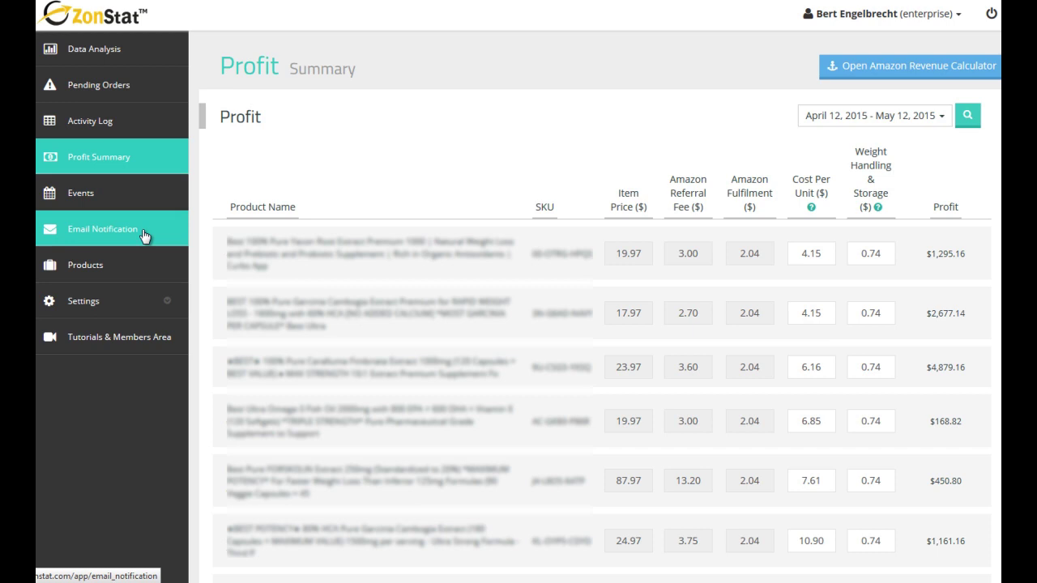
click(144, 234)
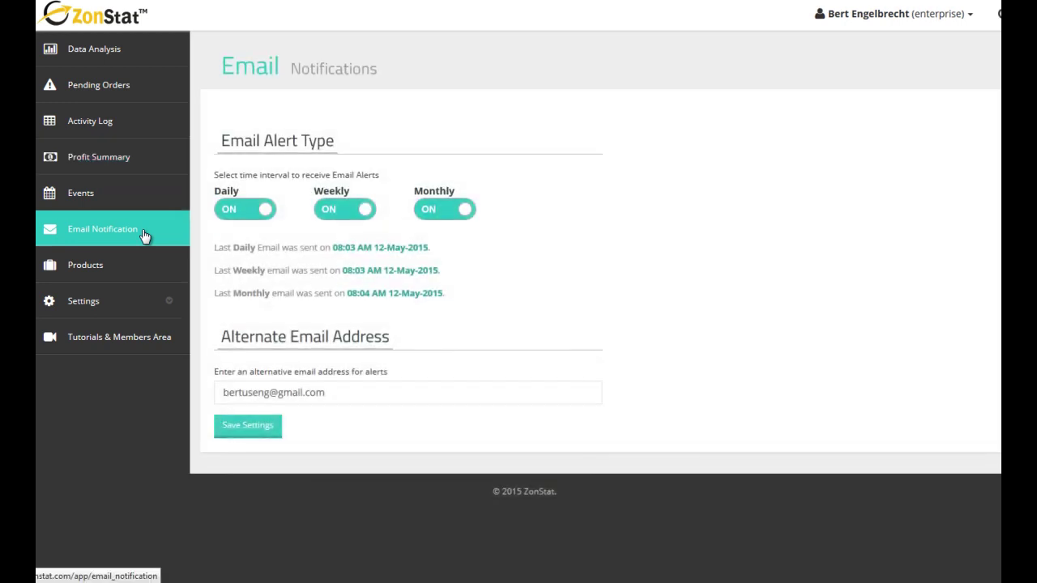